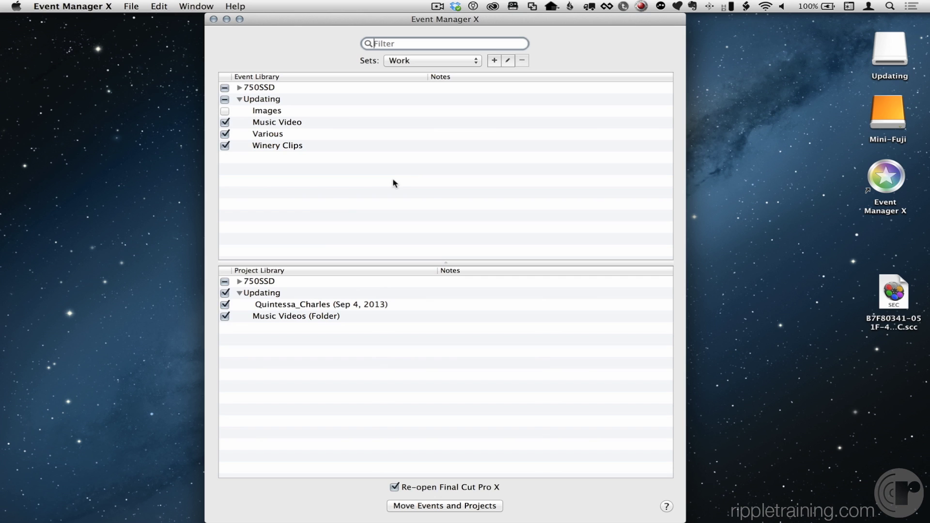
- Move the Work set's events and projects with Images excluded, reopening Final Cut Pro X
{"action": "left_click_drag", "start_coordinate": [324, 23], "coordinate": [331, 23]}
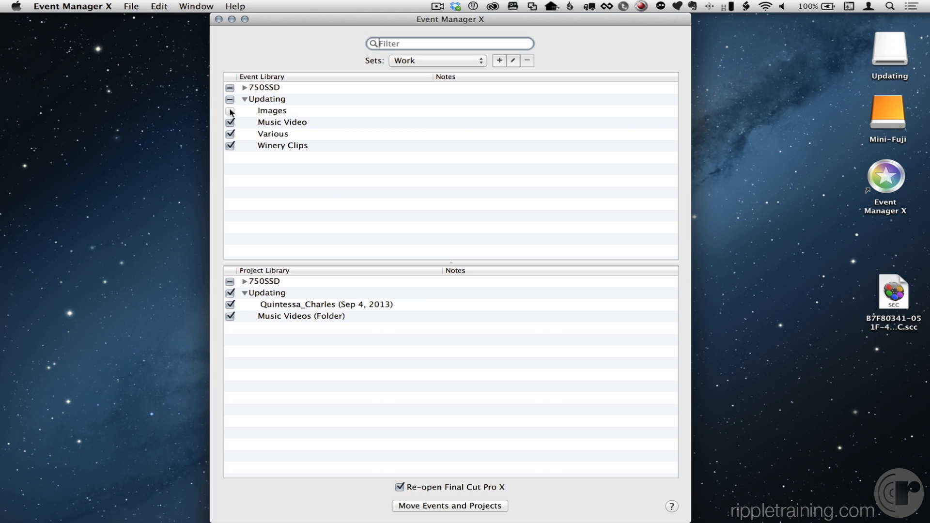
{"action": "left_click", "coordinate": [231, 112]}
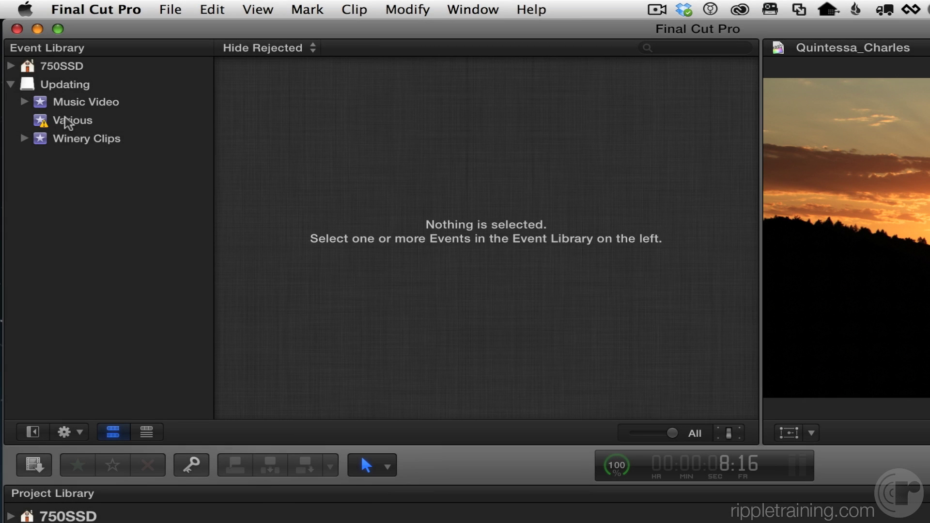
- Review the Various event's missing file in Relink Event Files and cancel without relinking
{"action": "left_click", "coordinate": [67, 123]}
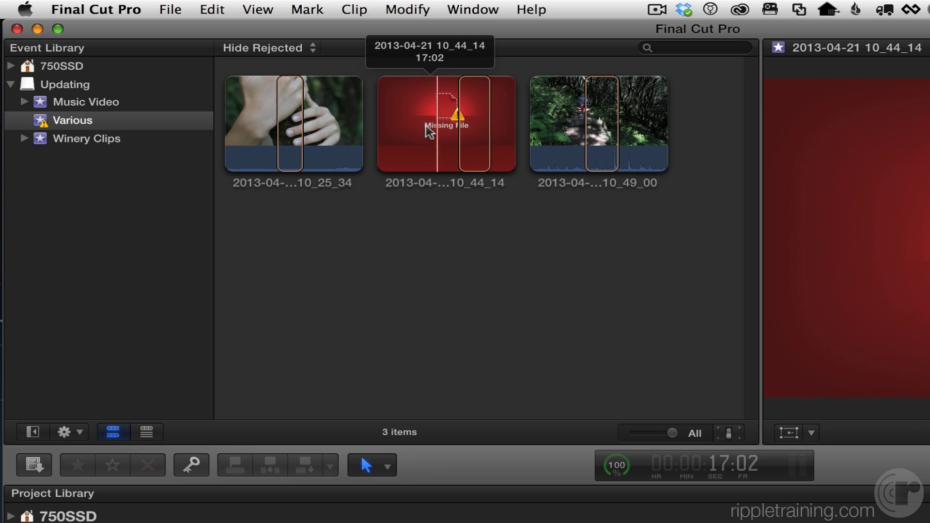
{"action": "left_click", "coordinate": [54, 121]}
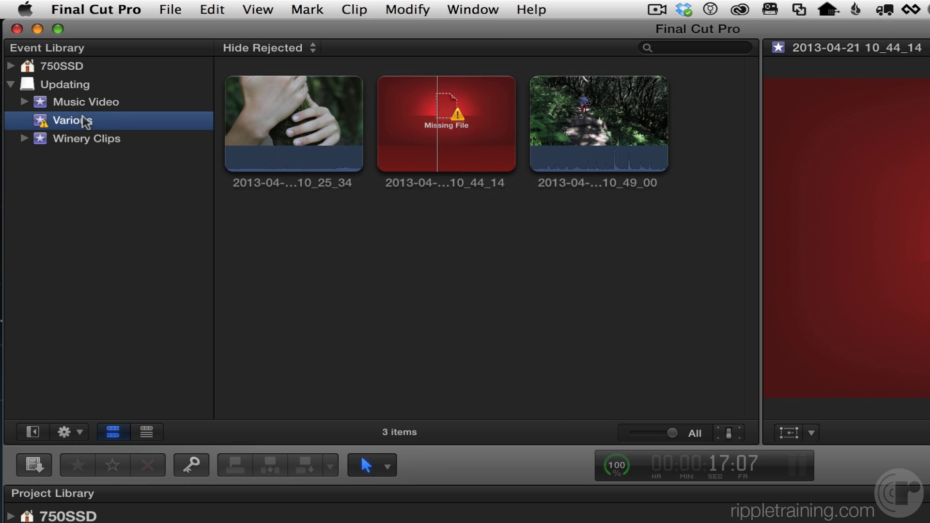
{"action": "left_click", "coordinate": [175, 10]}
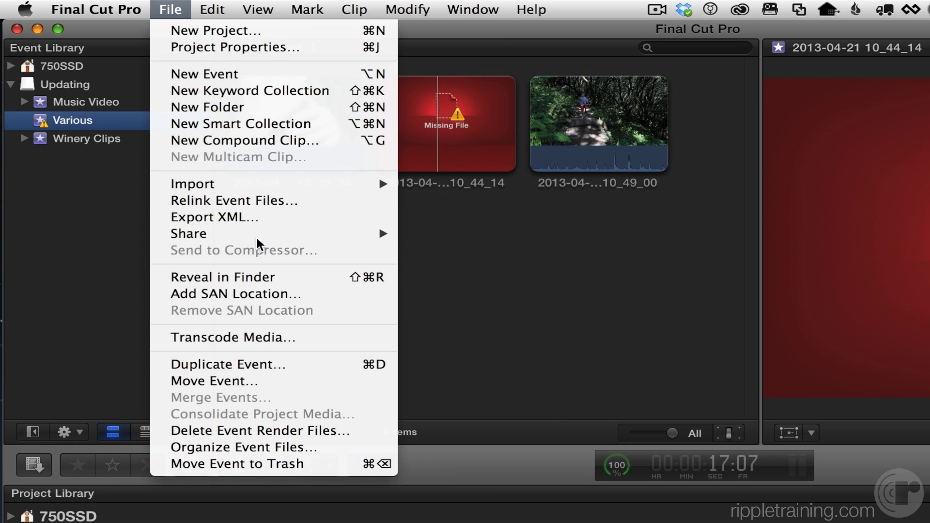
{"action": "left_click", "coordinate": [331, 201]}
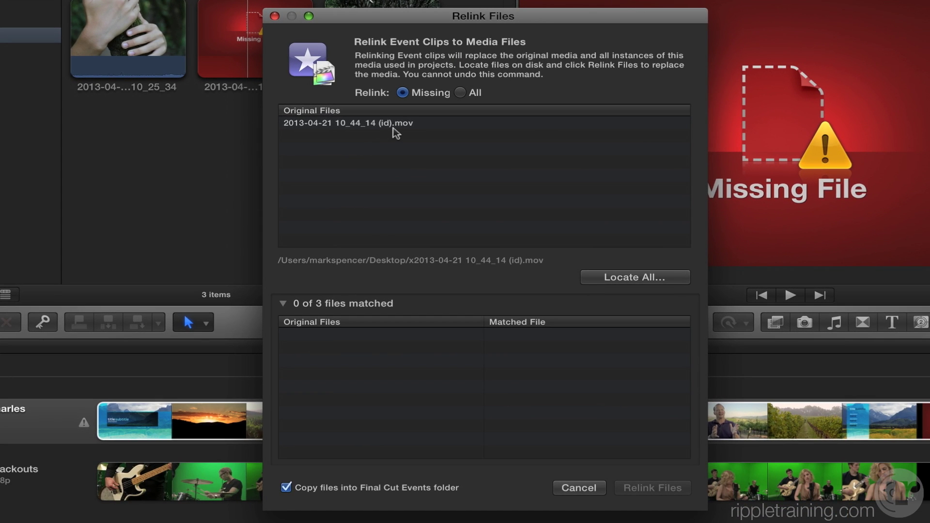
{"action": "left_click", "coordinate": [573, 487]}
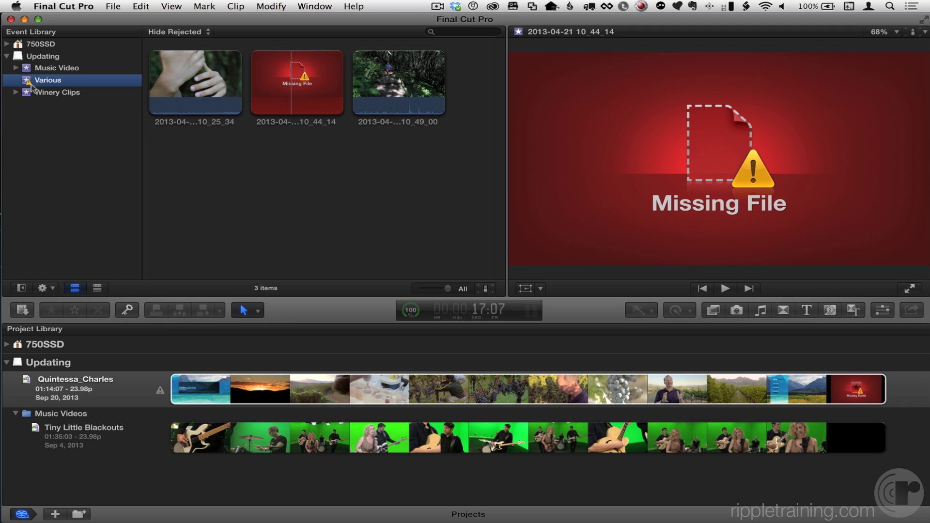
- Show Quintessa_Charles's properties in the Inspector to find the missing Images event
{"action": "left_click", "coordinate": [50, 390]}
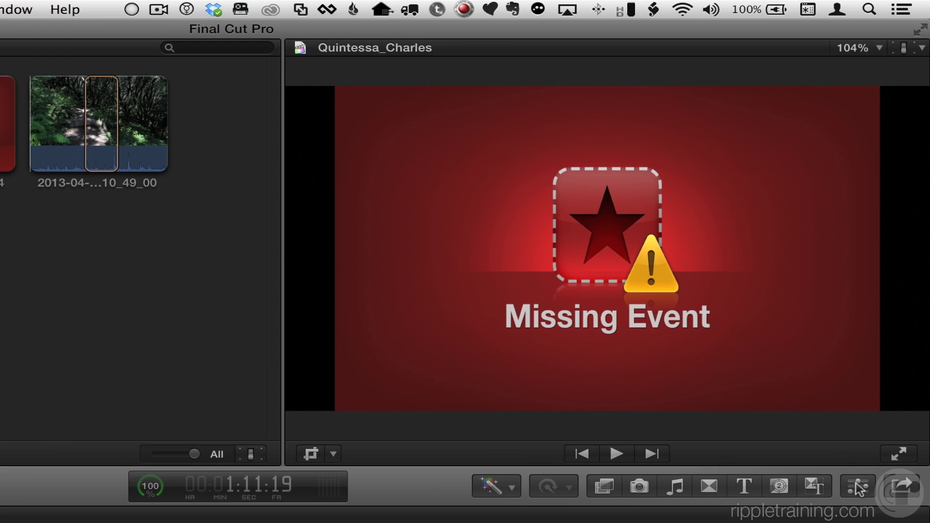
{"action": "left_click", "coordinate": [857, 486]}
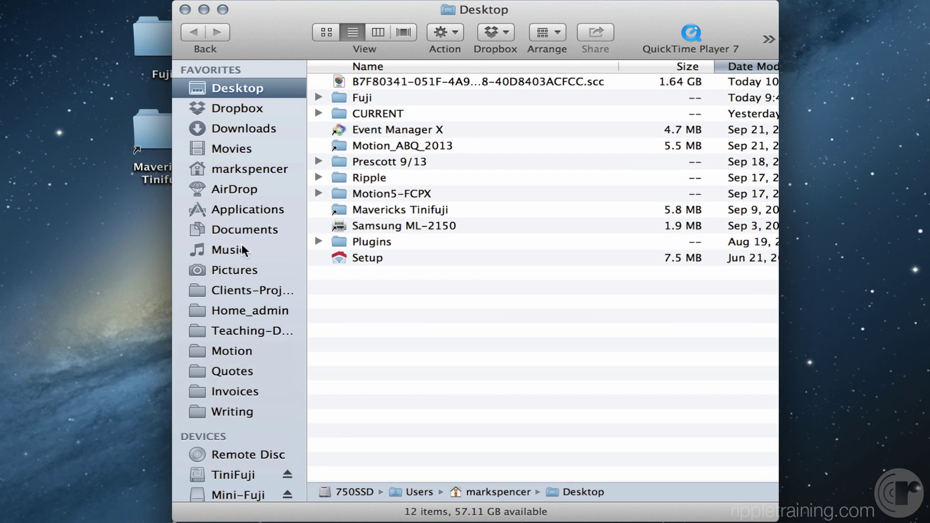
- Compress the Final Cut Pro app from the Applications folder as a backup
{"action": "left_click", "coordinate": [239, 213]}
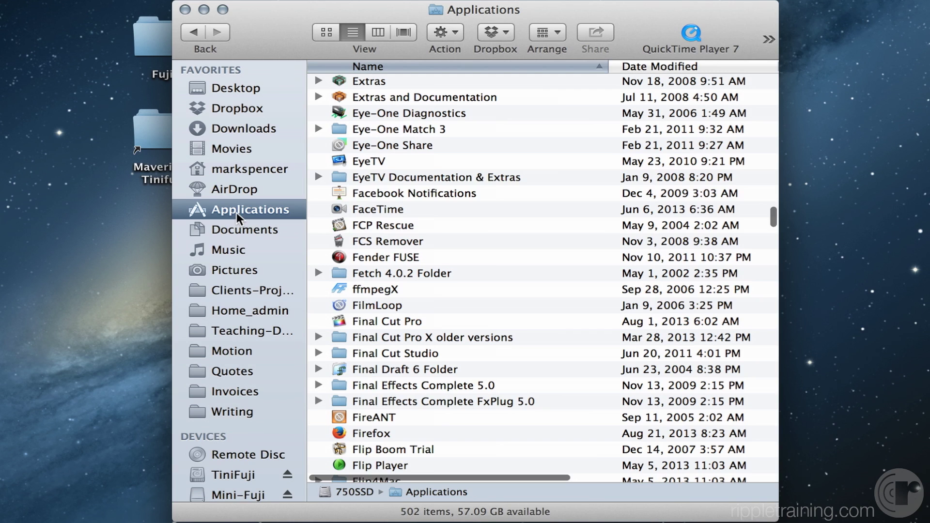
{"action": "type", "text": "fin"}
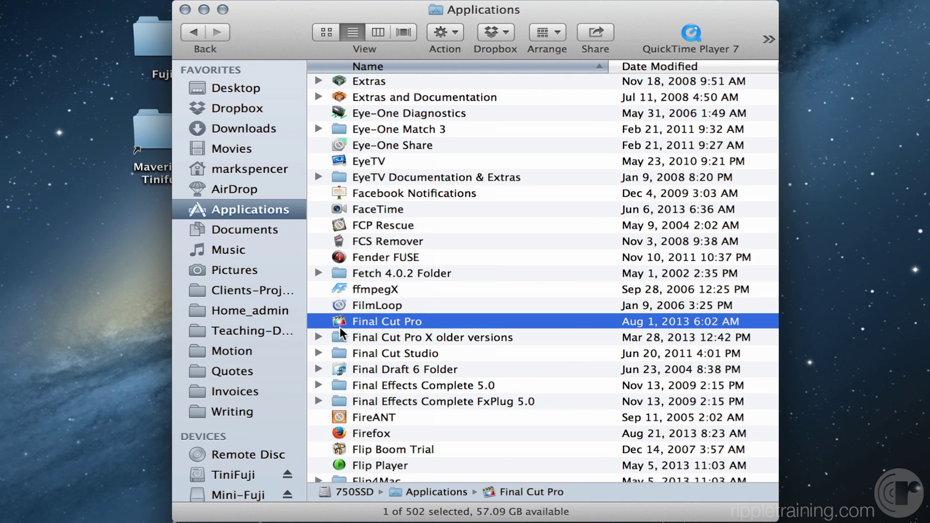
{"action": "right_click", "coordinate": [344, 331]}
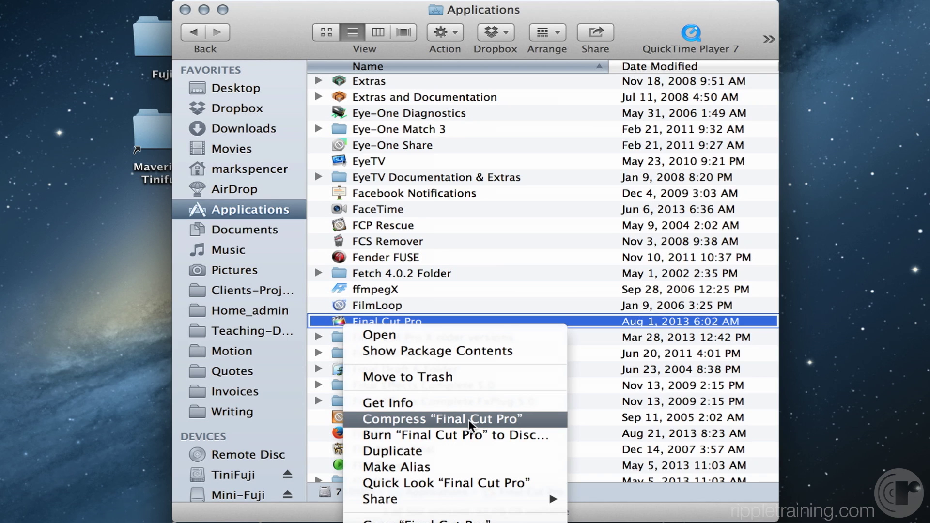
{"action": "left_click", "coordinate": [470, 419]}
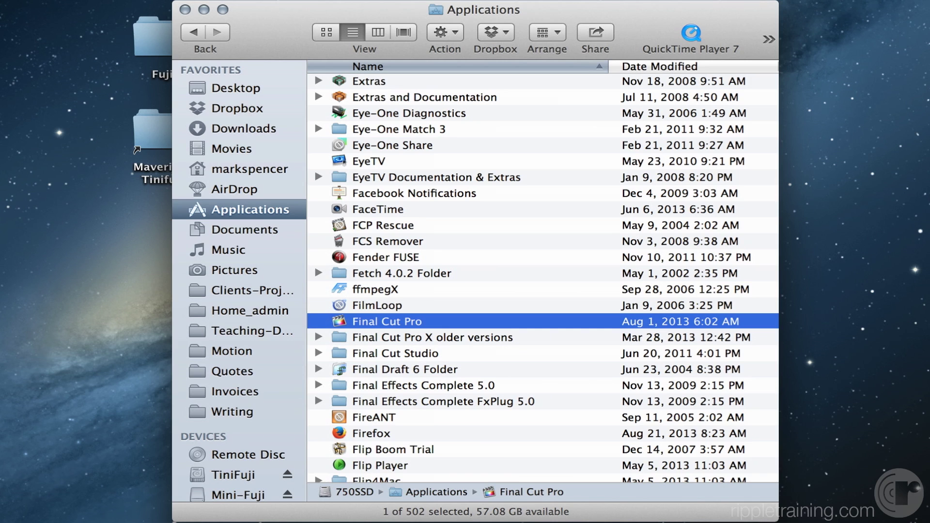